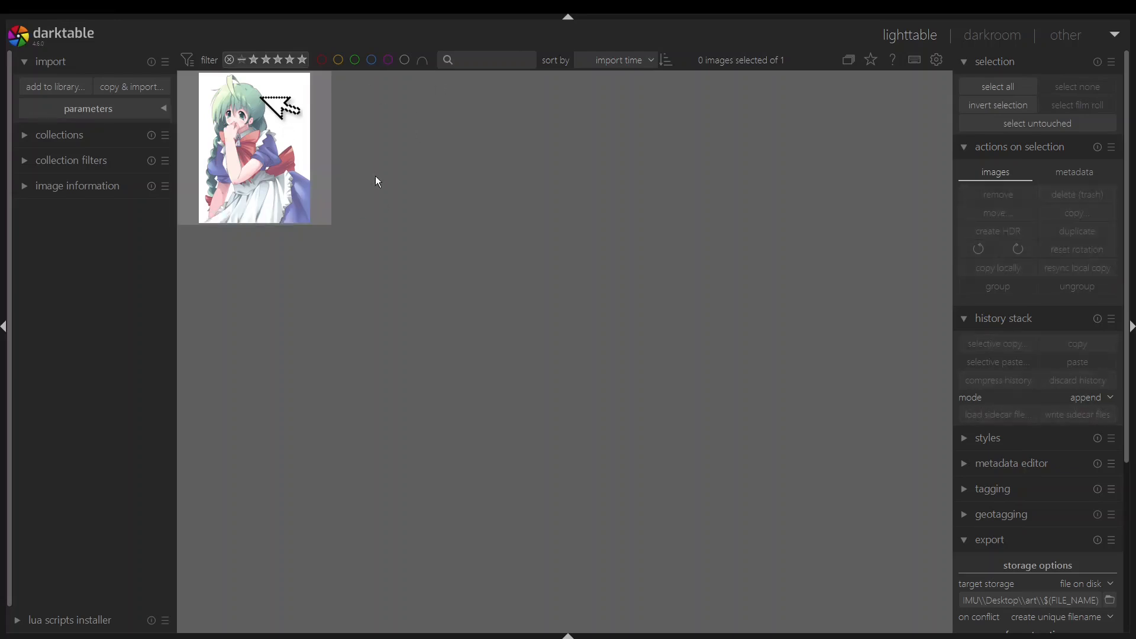
Select the green-haired maid illustration and open it in the darkroom for editing.
click(295, 147)
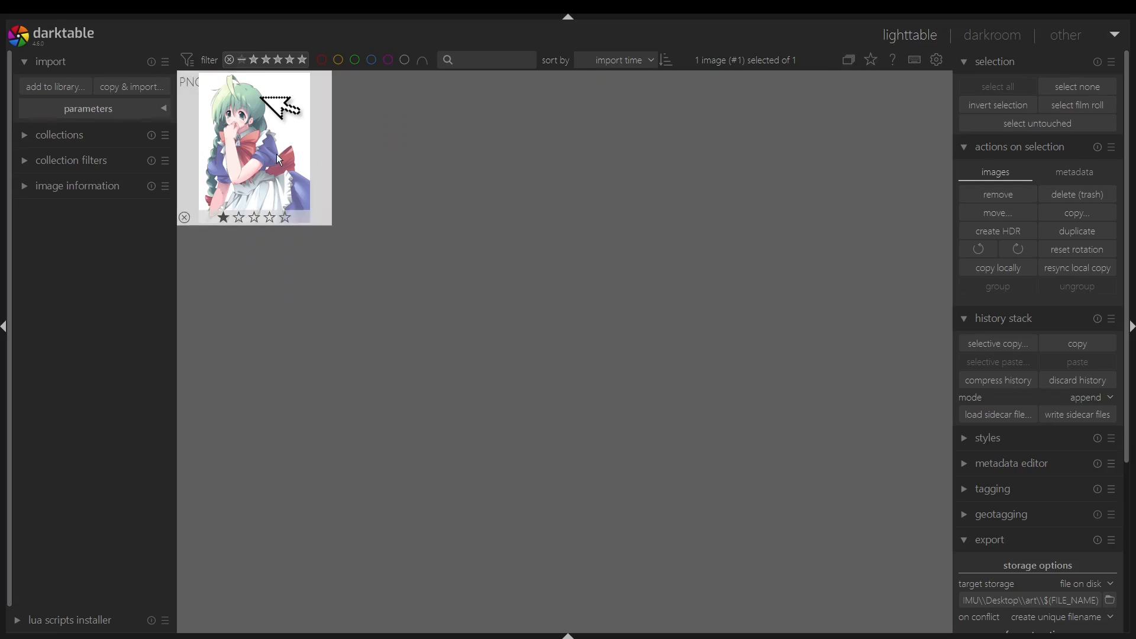
click(976, 26)
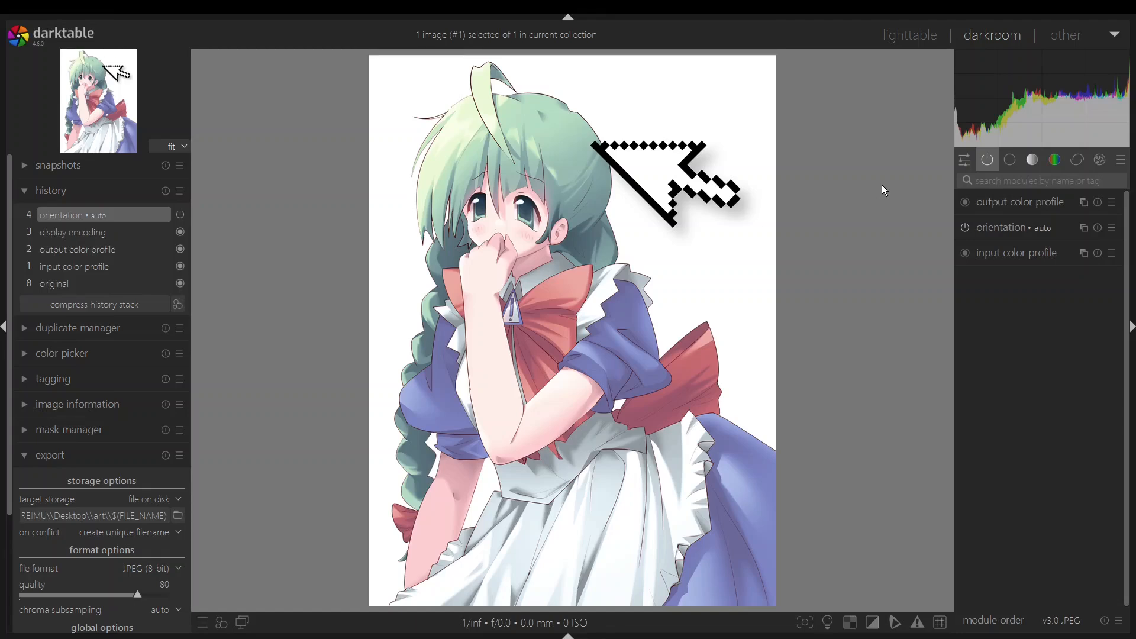
Apply the ricoh like preset to the base curve and set its preserve colors option to norm RGB.
click(1010, 161)
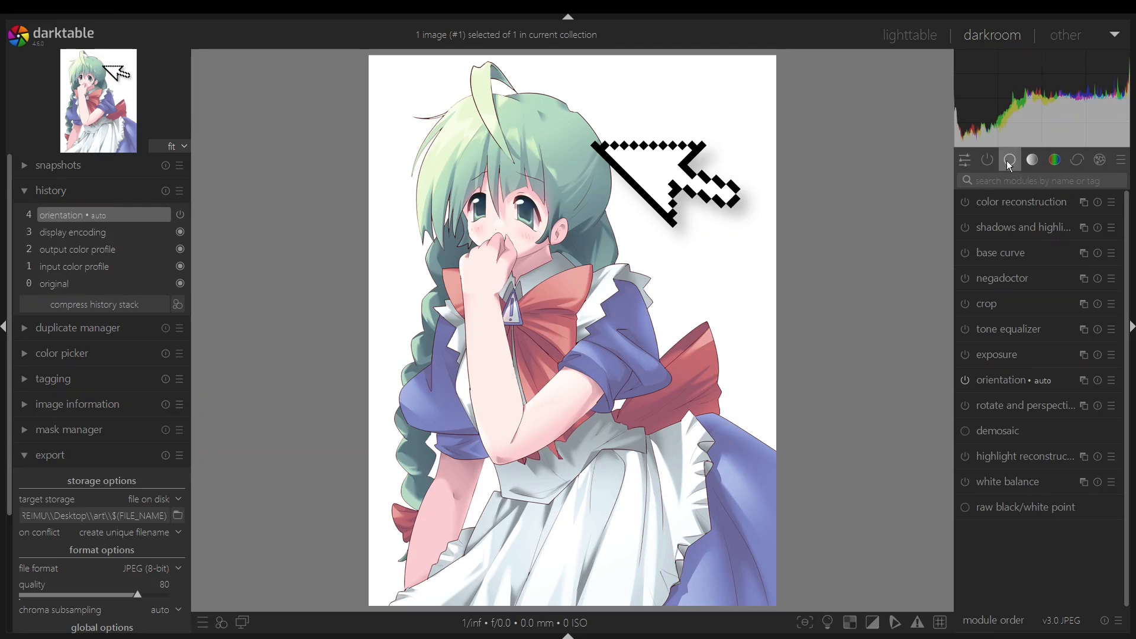
click(1006, 253)
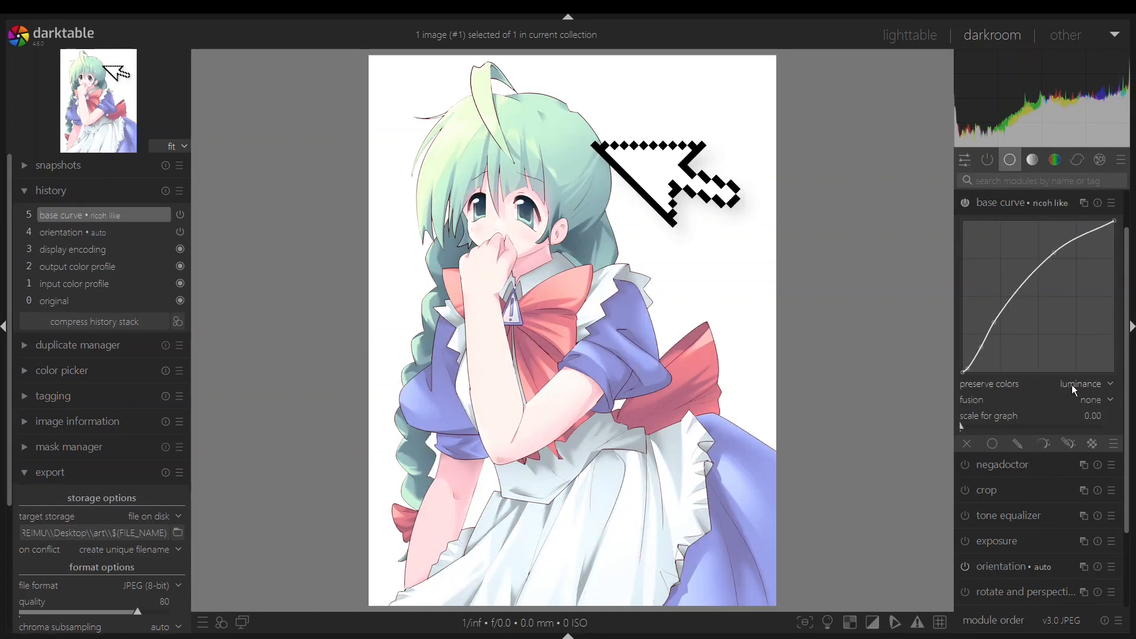
click(1080, 427)
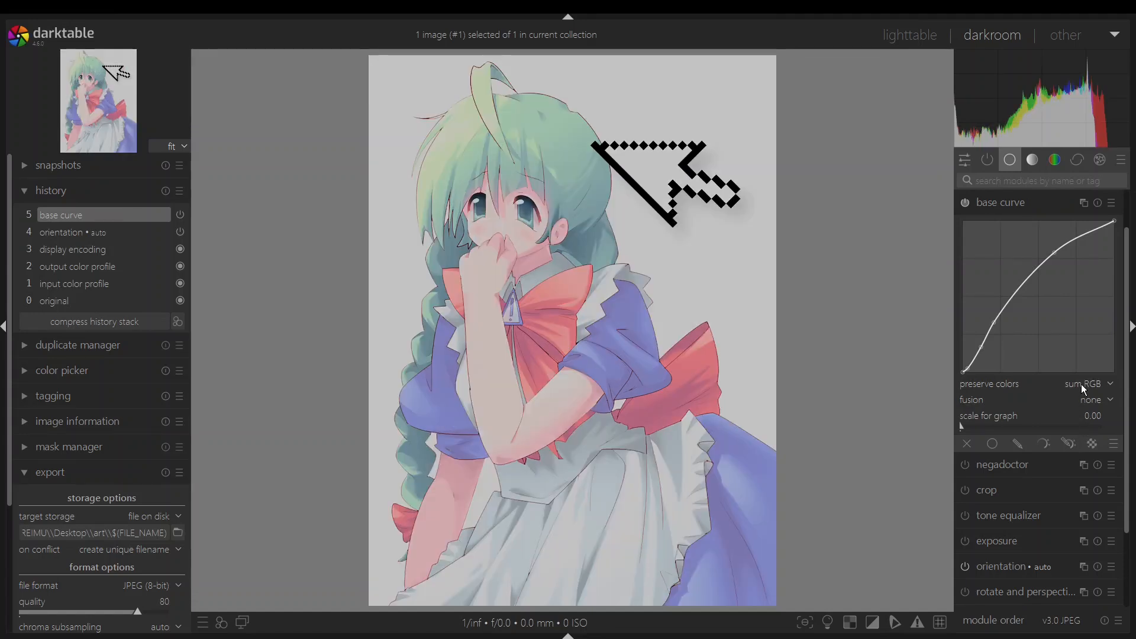
click(1081, 400)
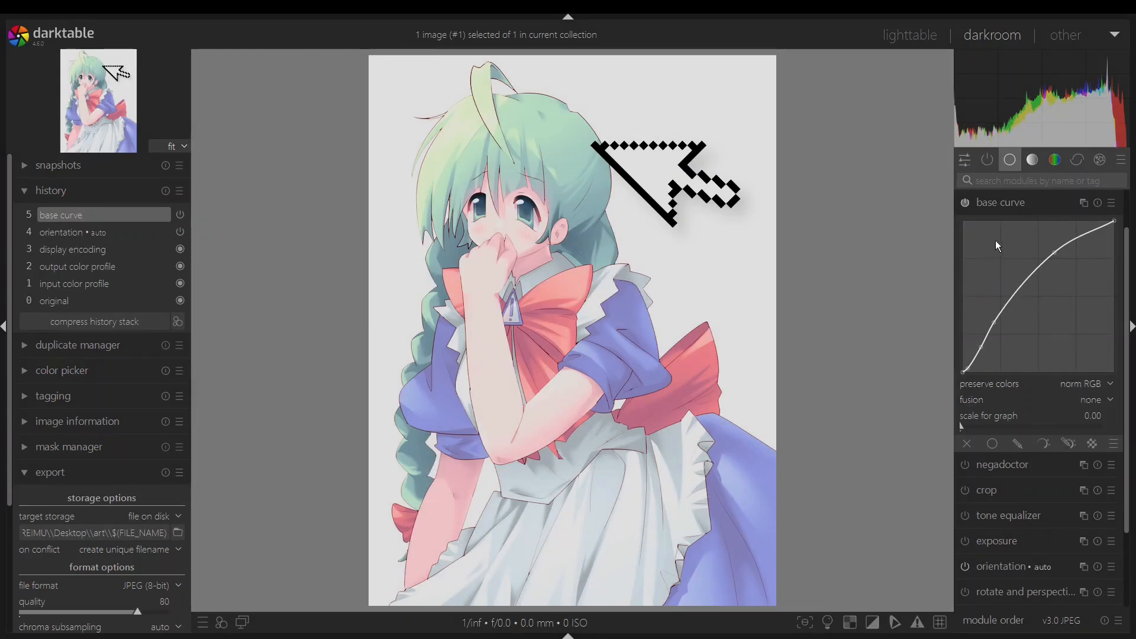
click(1001, 205)
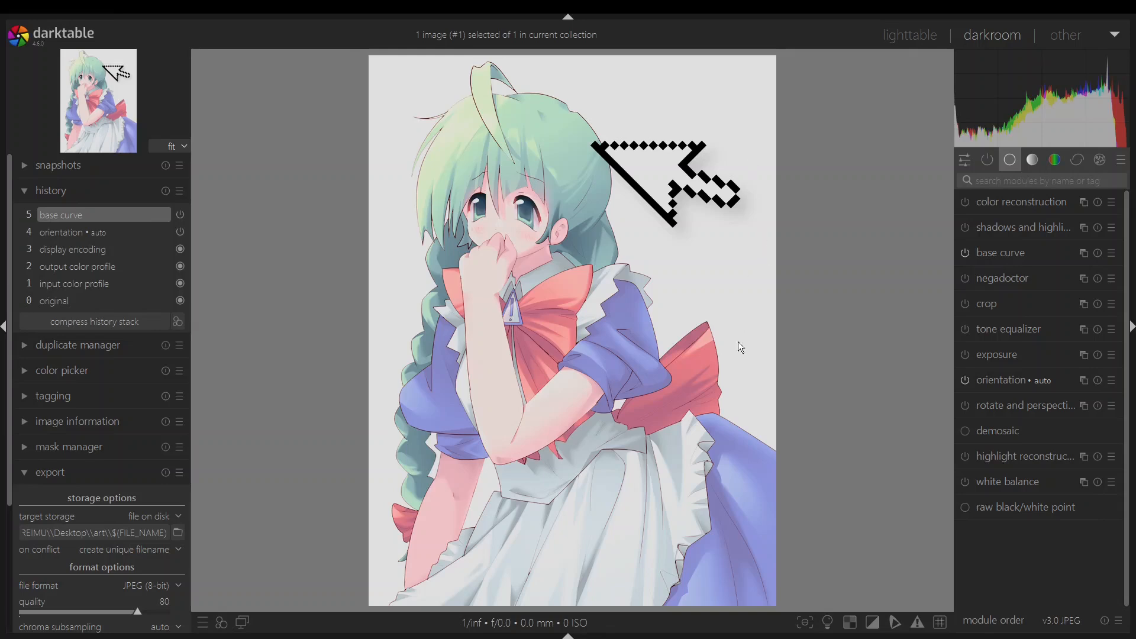
Apply the contrast compression preset to the tone curve and set its preserve colors option to max RGB.
click(1036, 161)
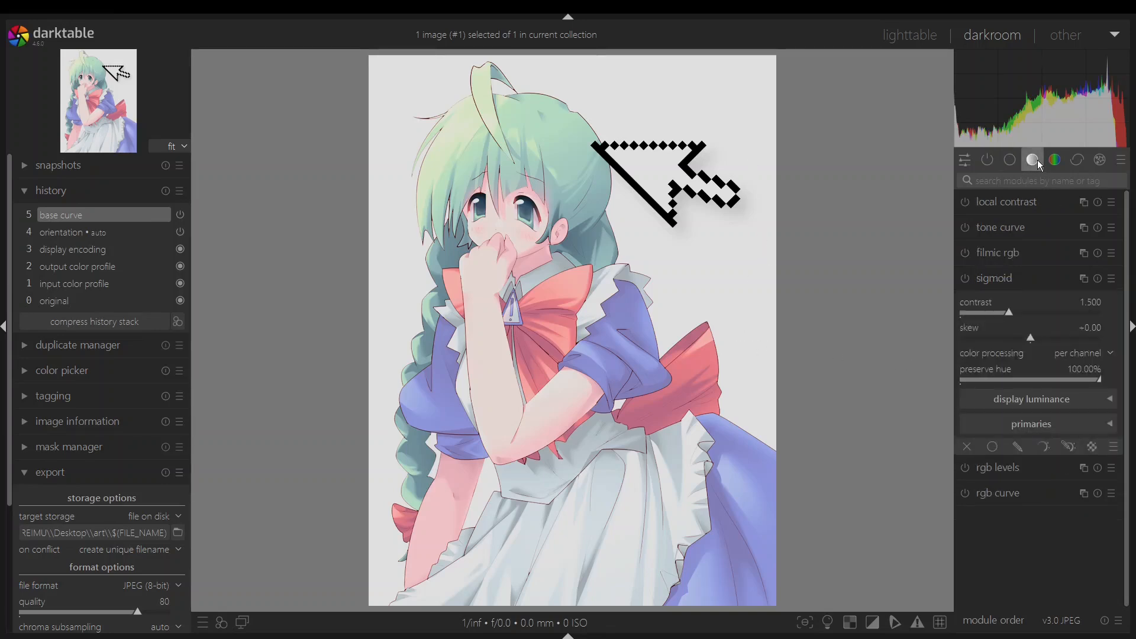
click(1007, 229)
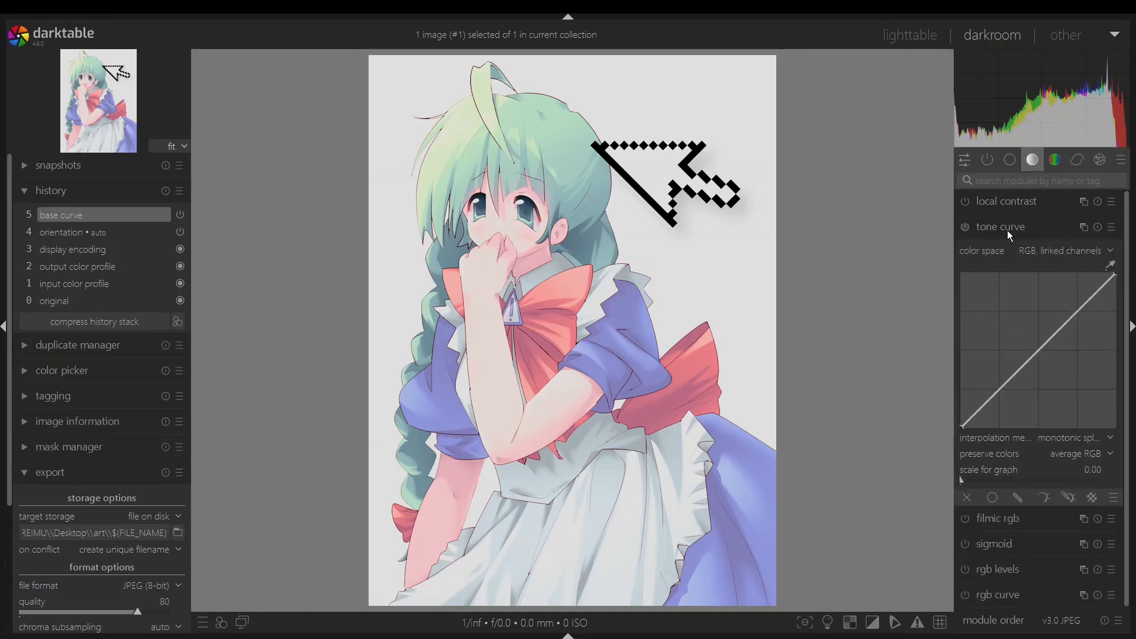
click(958, 382)
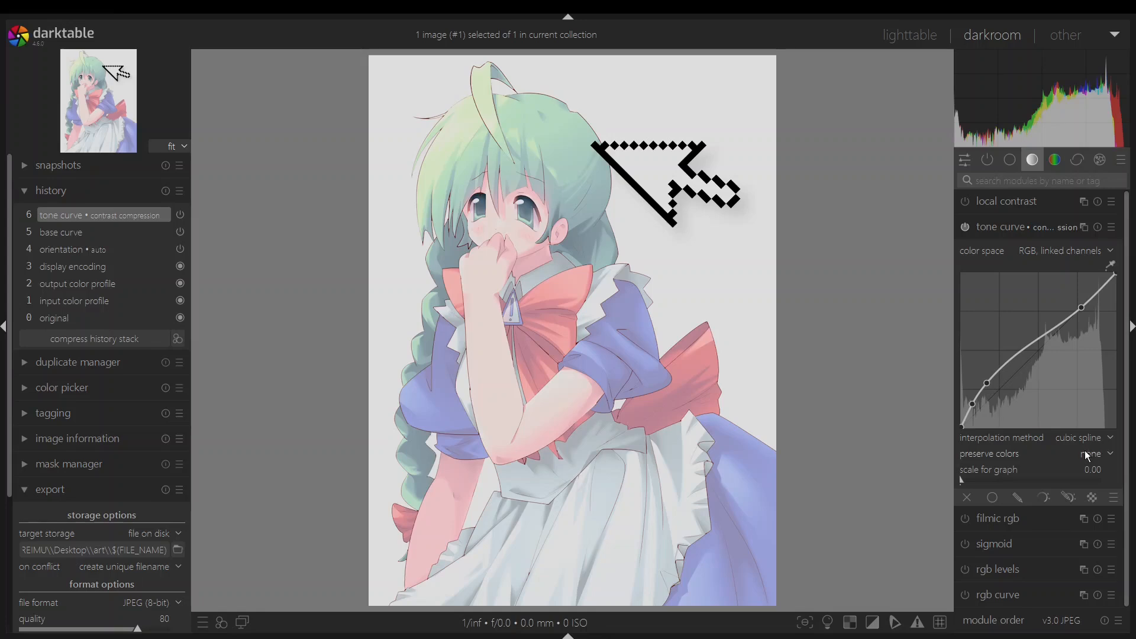
click(1091, 481)
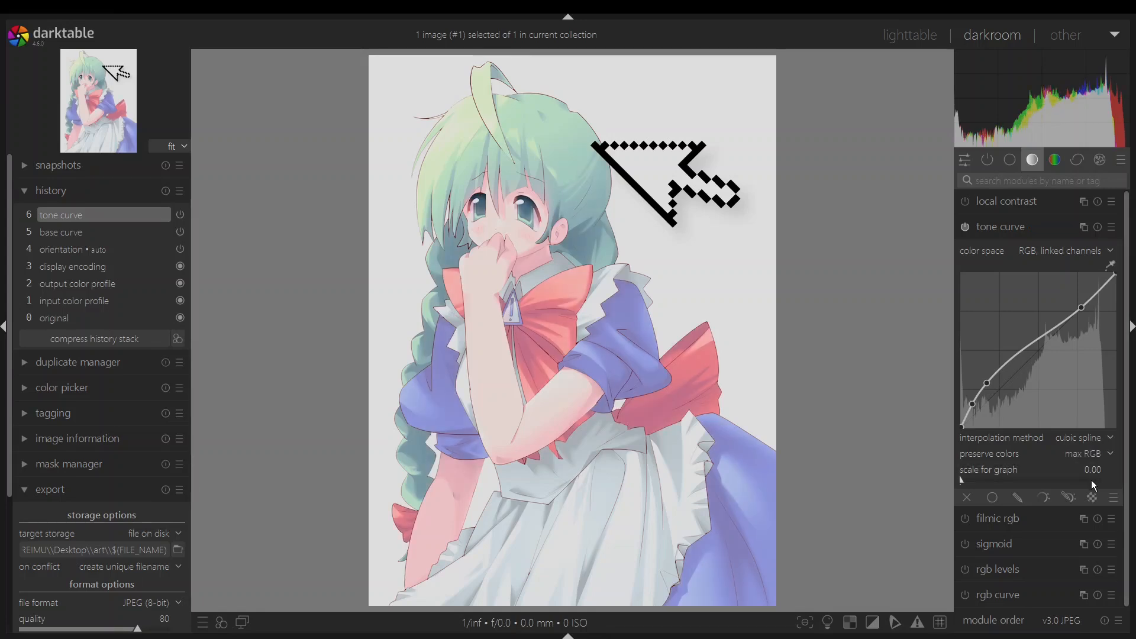
click(1019, 231)
Apply the contrast compression preset to the rgb curve and set its preserve colors option to none.
click(1005, 304)
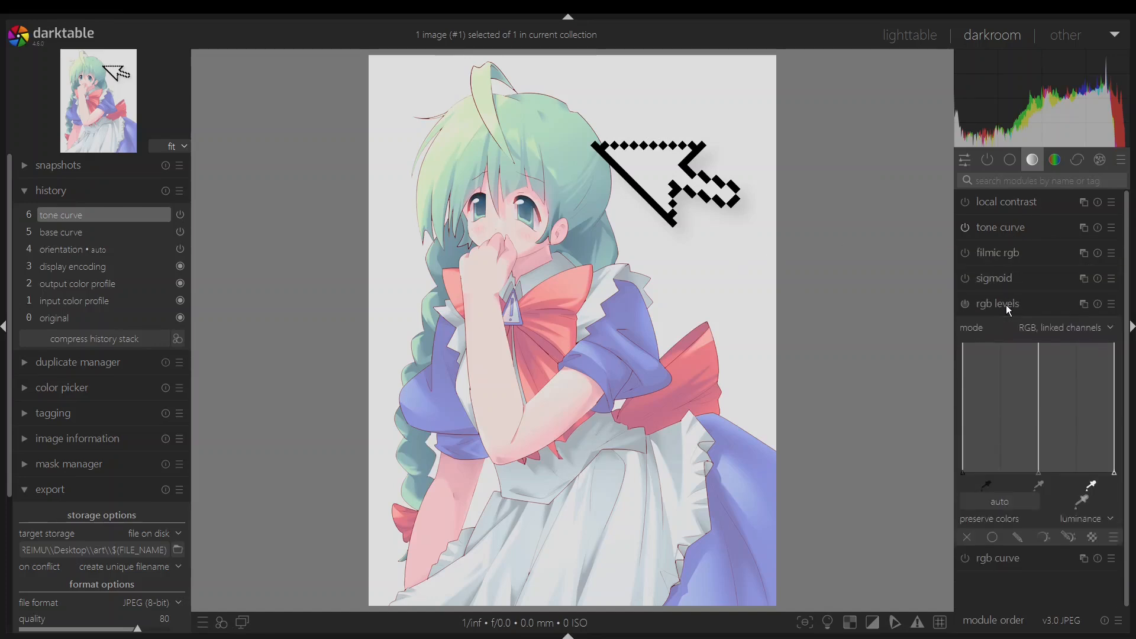
click(1006, 305)
click(1007, 333)
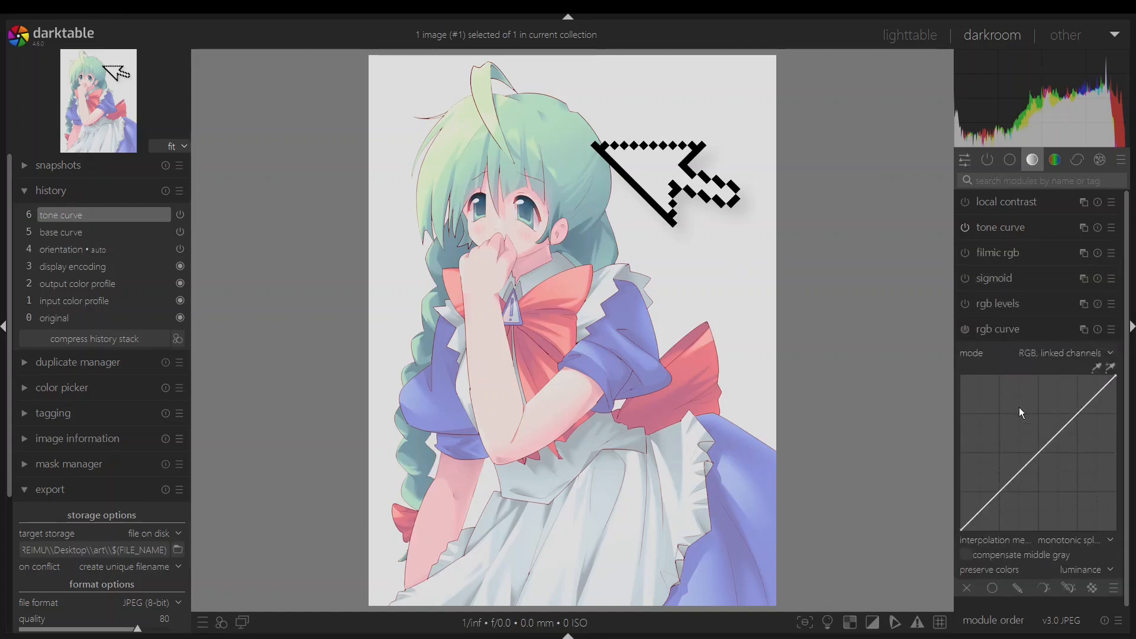
click(980, 472)
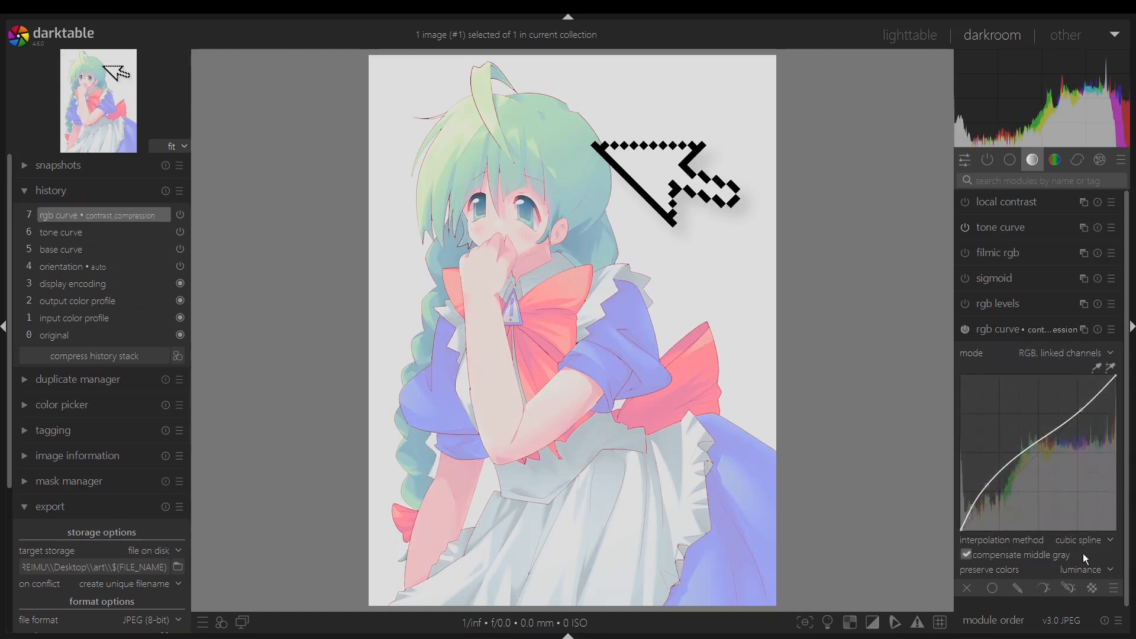
scroll(1084, 578, down, 1)
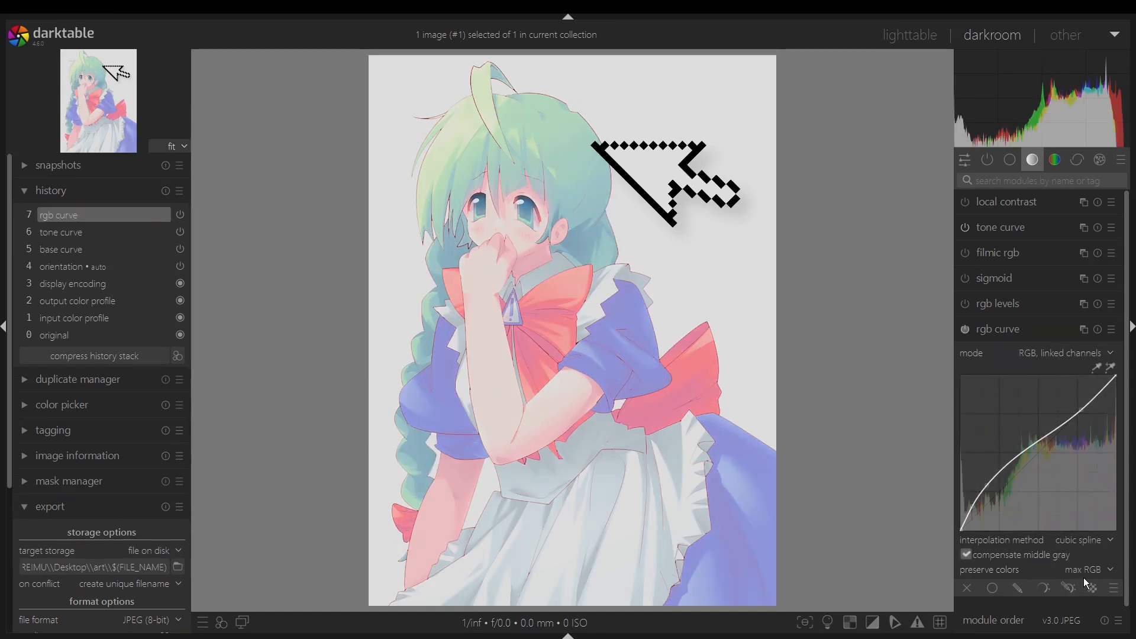
click(1011, 335)
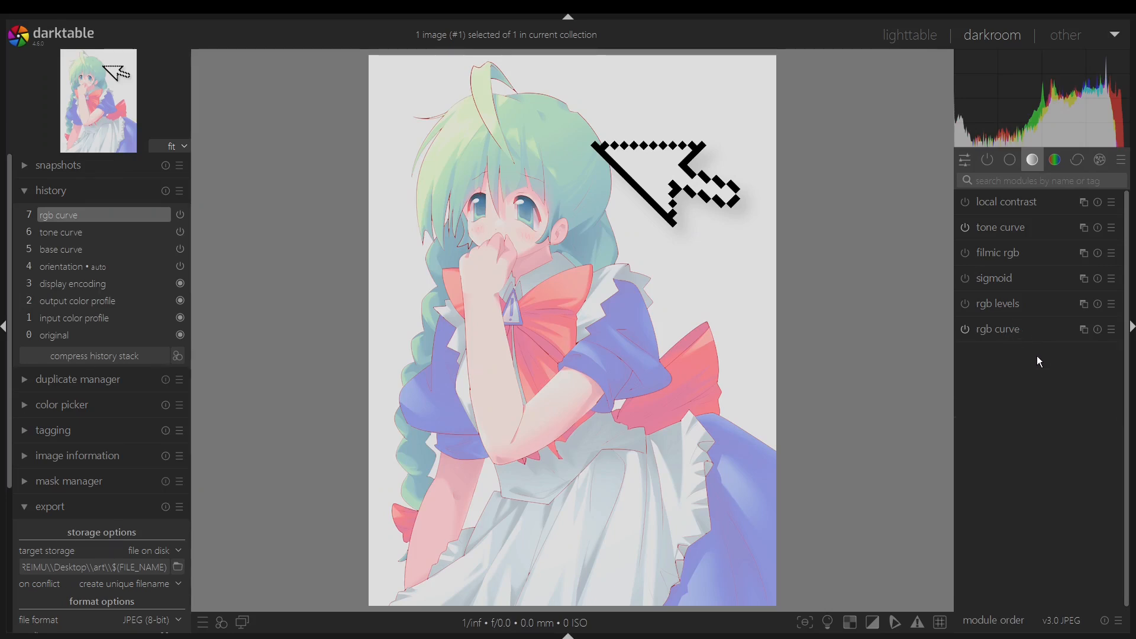
click(1007, 335)
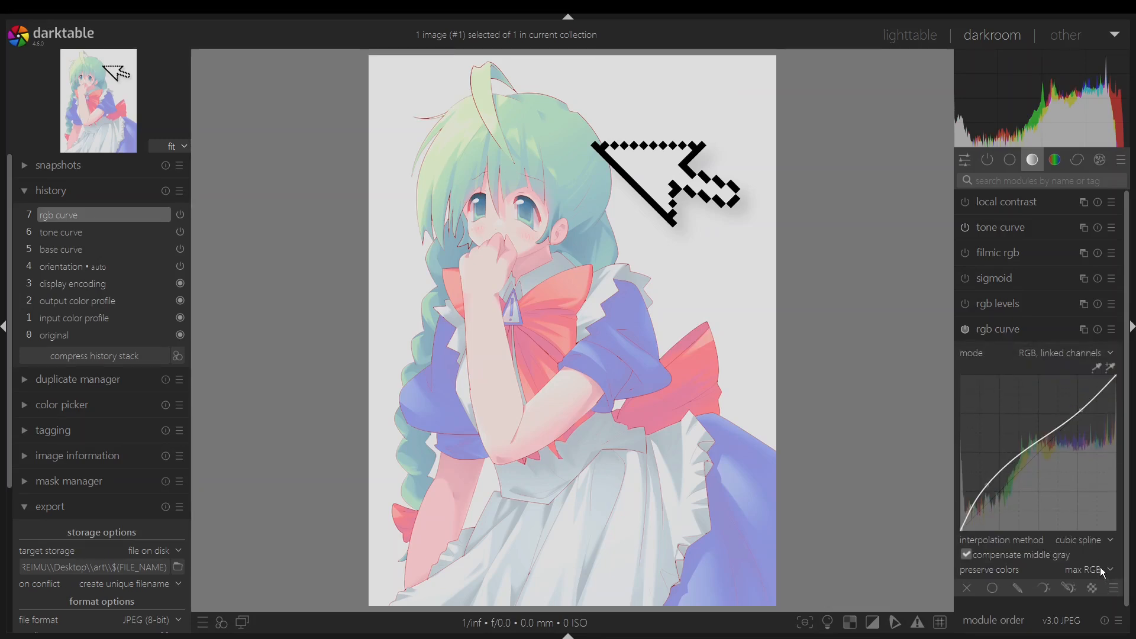
click(1093, 545)
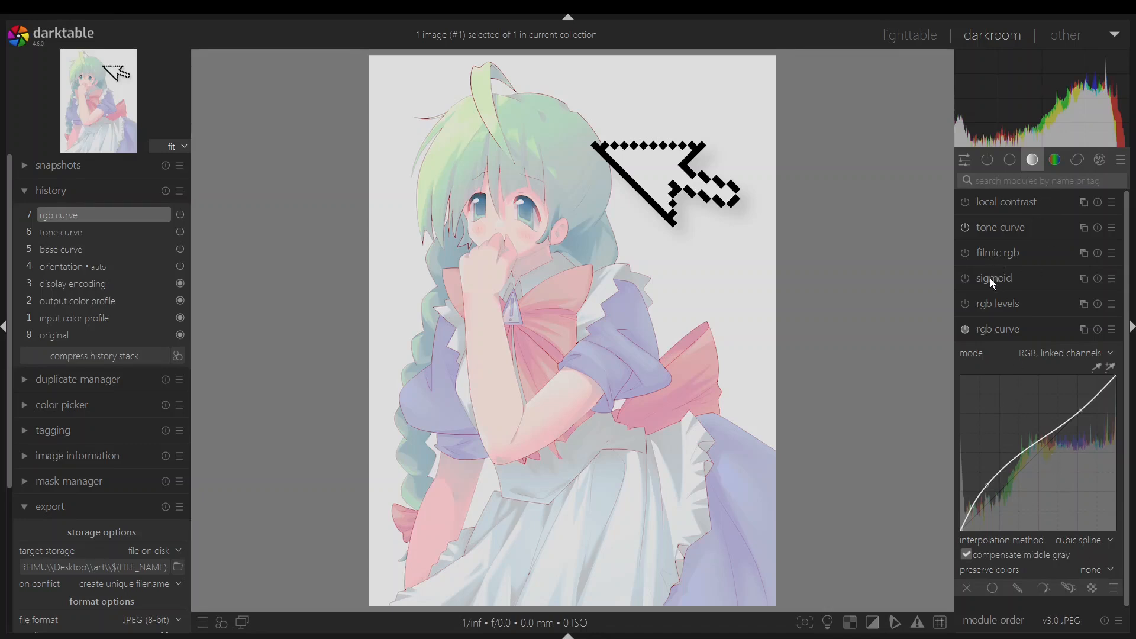
Enable velvia and set its strength to about 31%.
click(1057, 161)
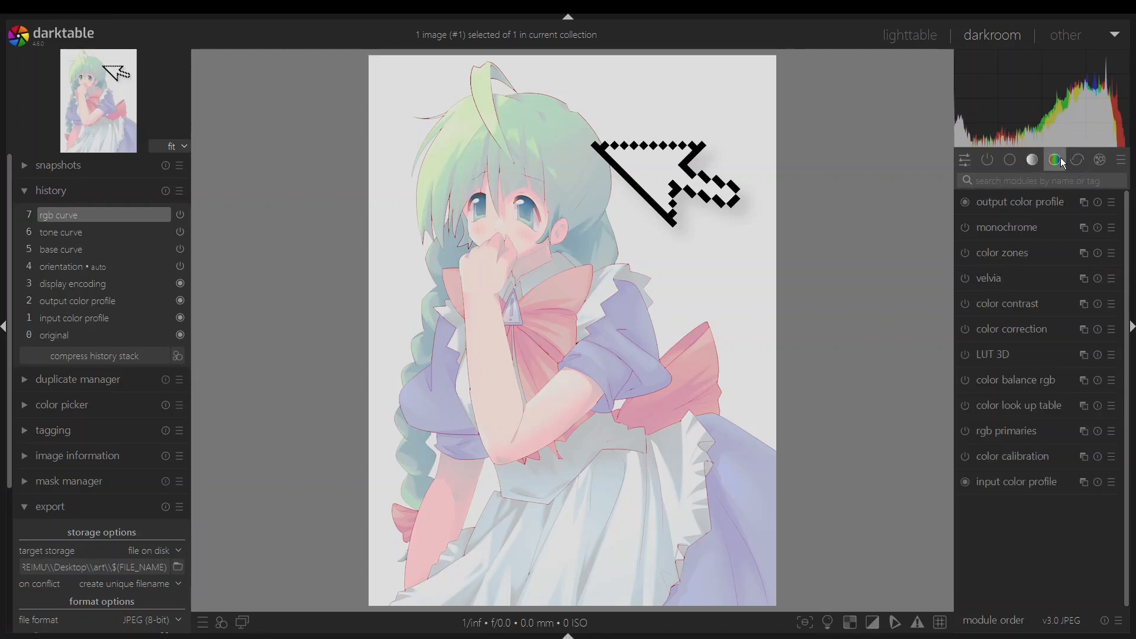
click(992, 277)
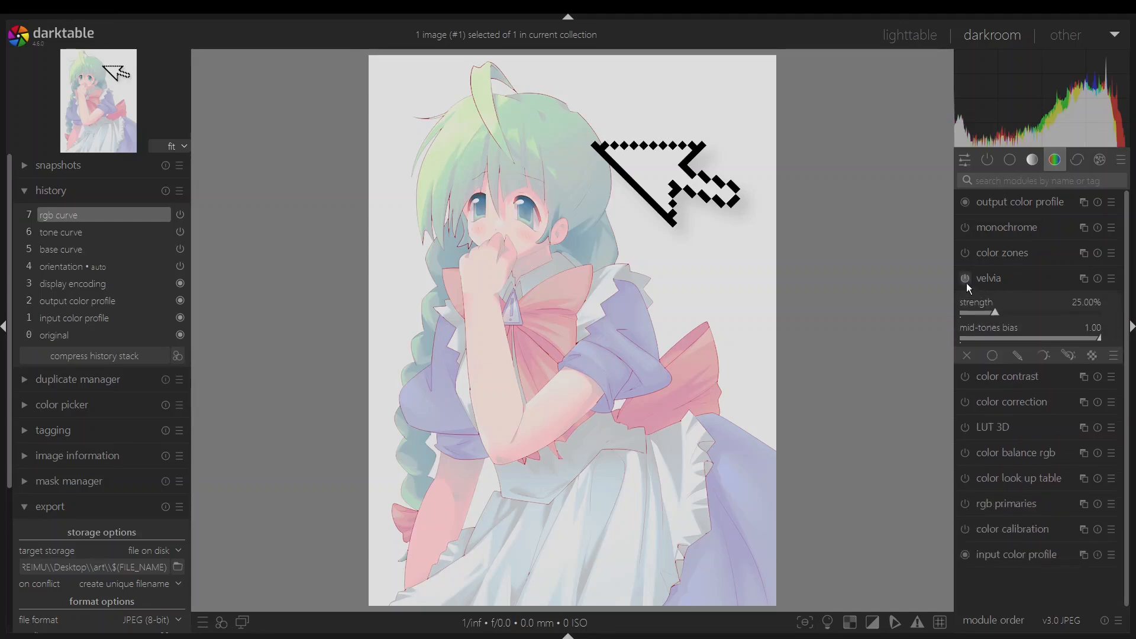
click(966, 282)
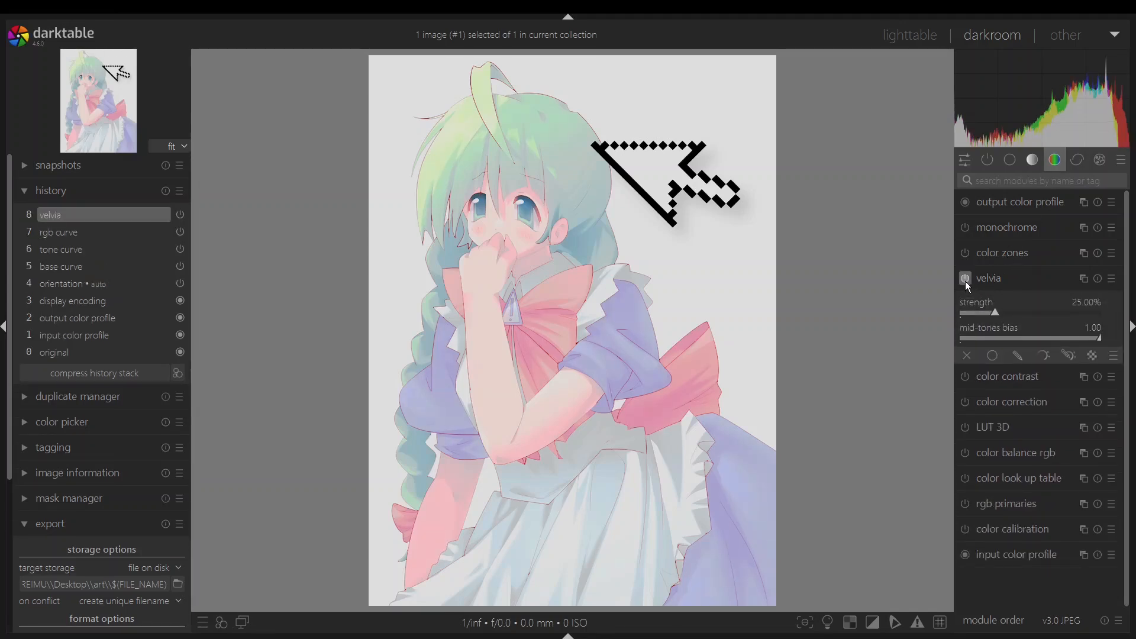
drag(996, 313, 1031, 314)
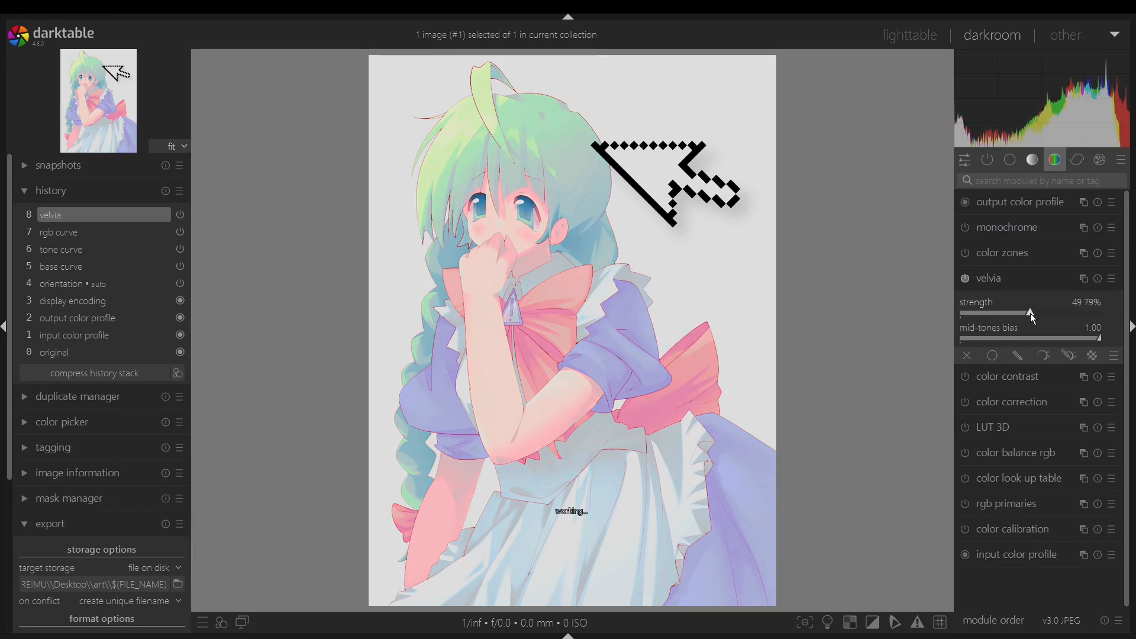
double_click(1001, 314)
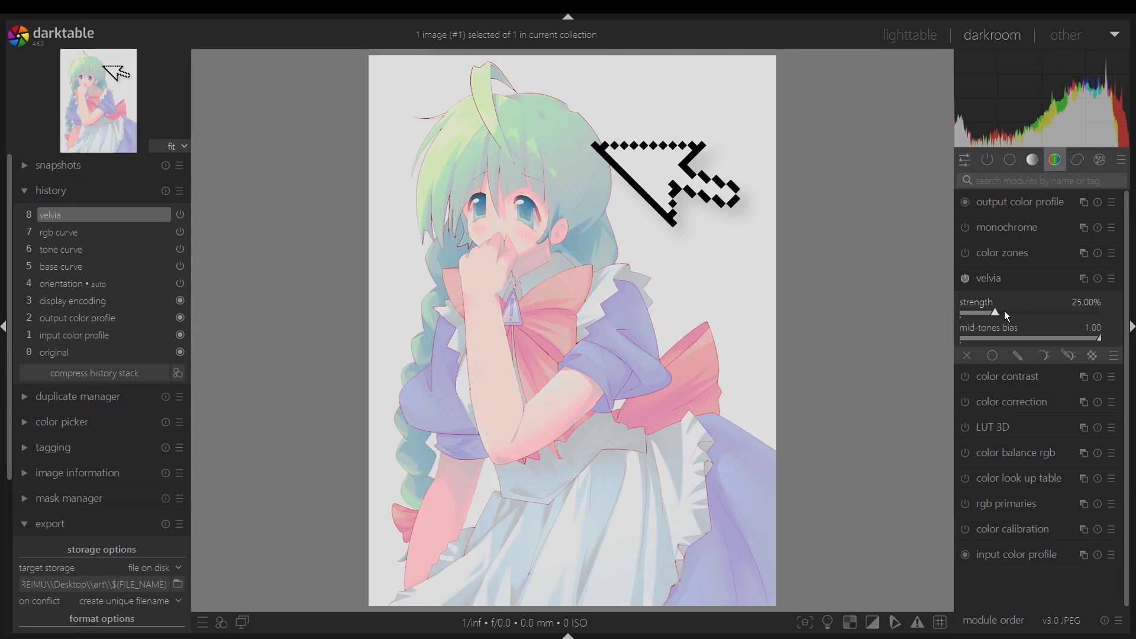
click(1006, 313)
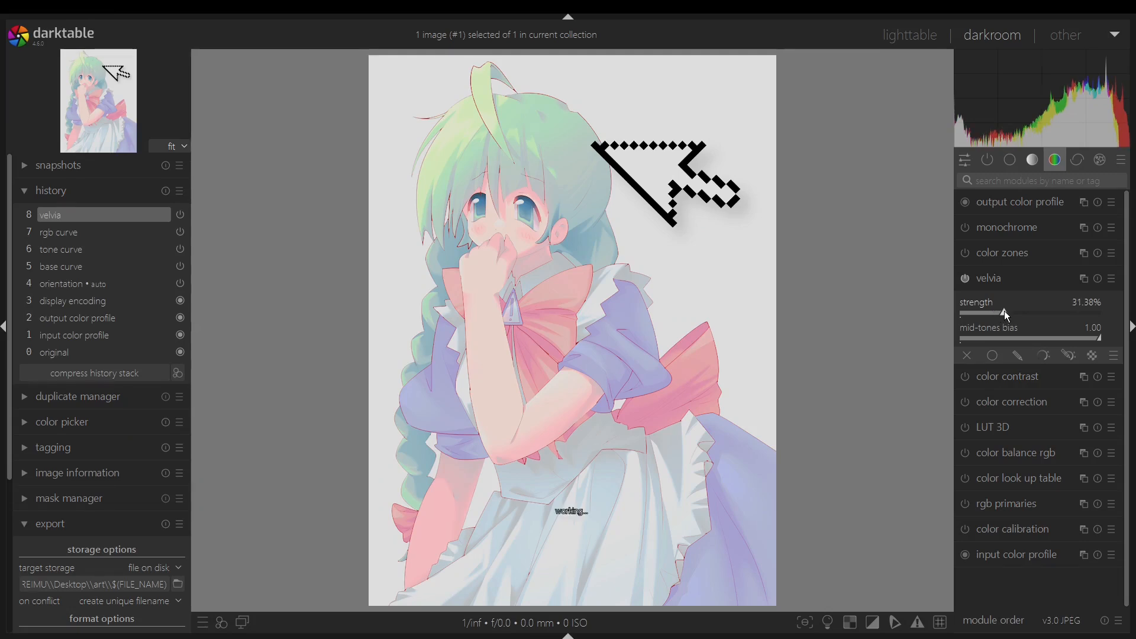
click(991, 284)
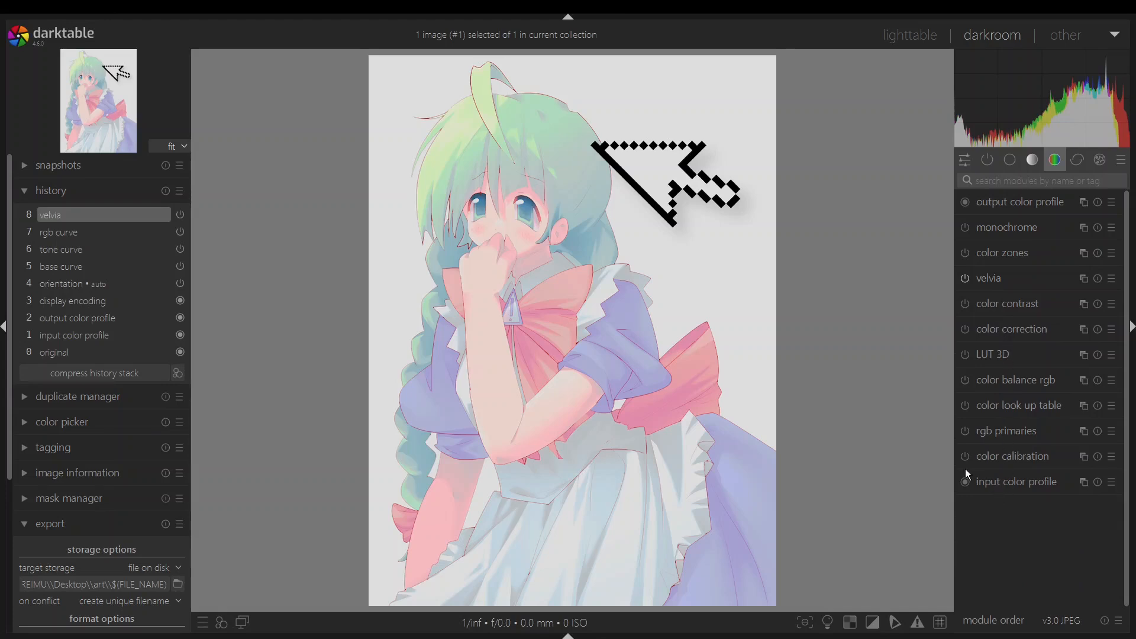
click(1010, 160)
click(1033, 159)
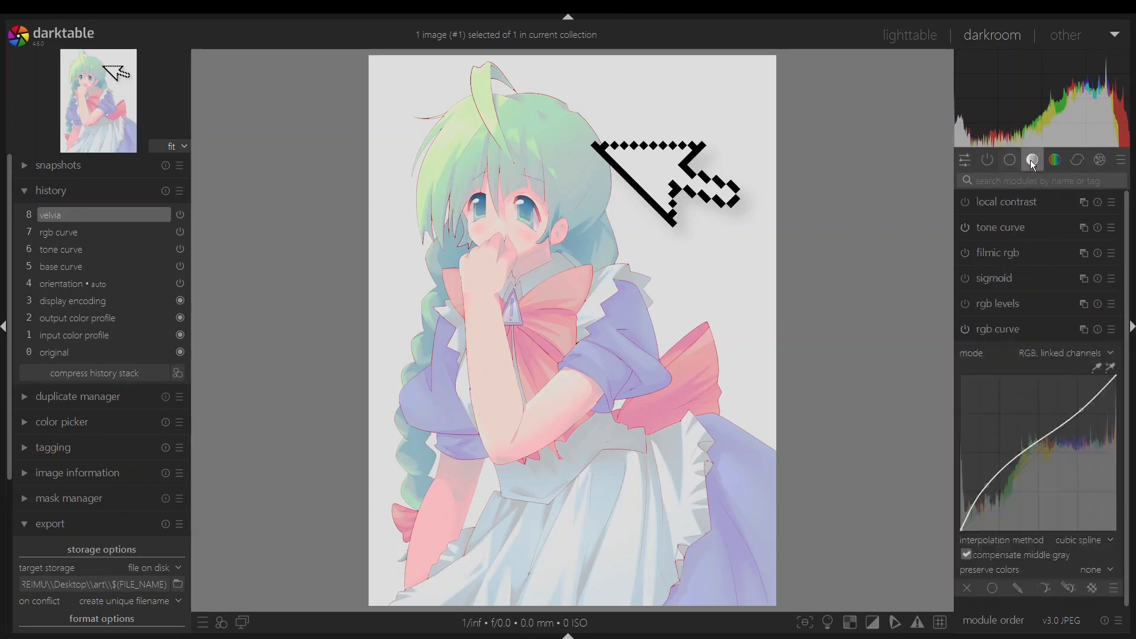
click(1075, 166)
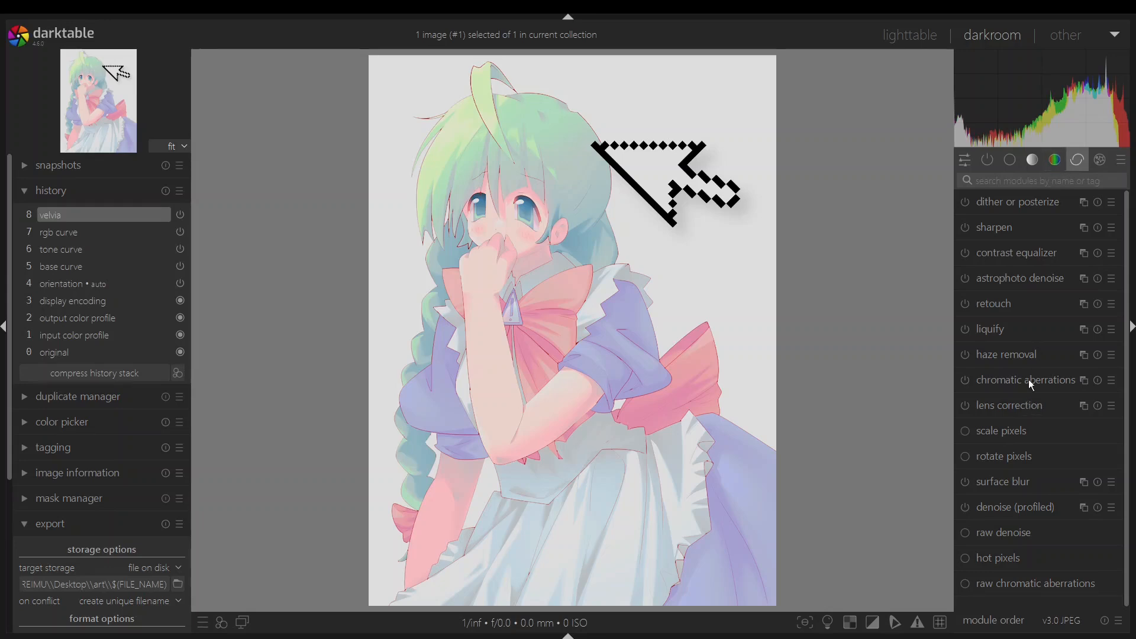
click(1055, 160)
click(1027, 166)
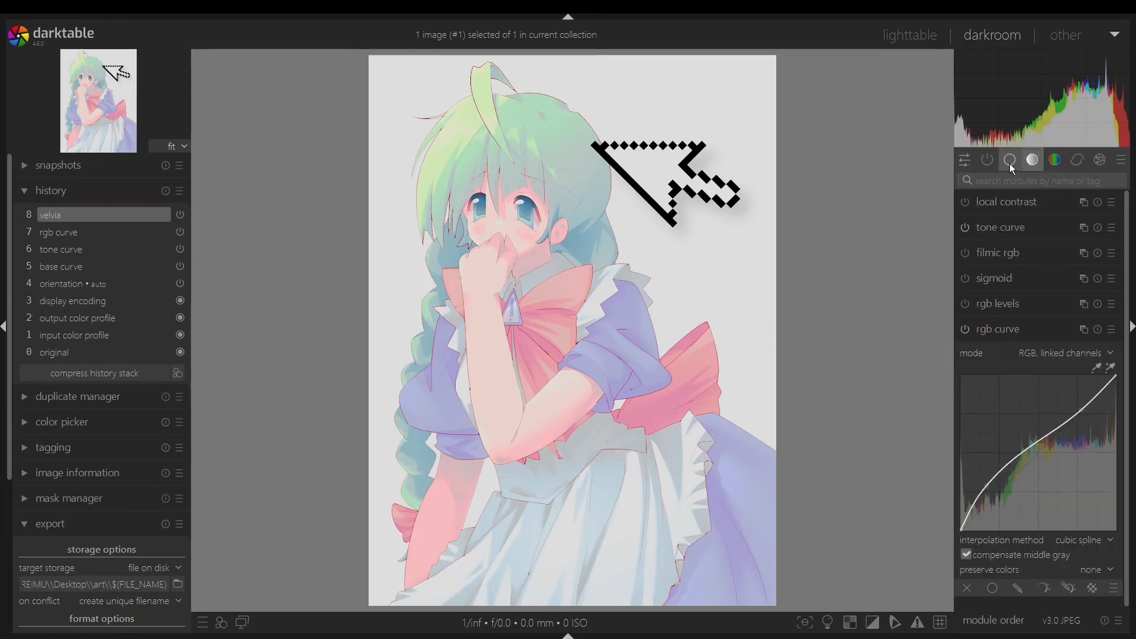
Raise the image's exposure to +0.222 EV.
click(1010, 161)
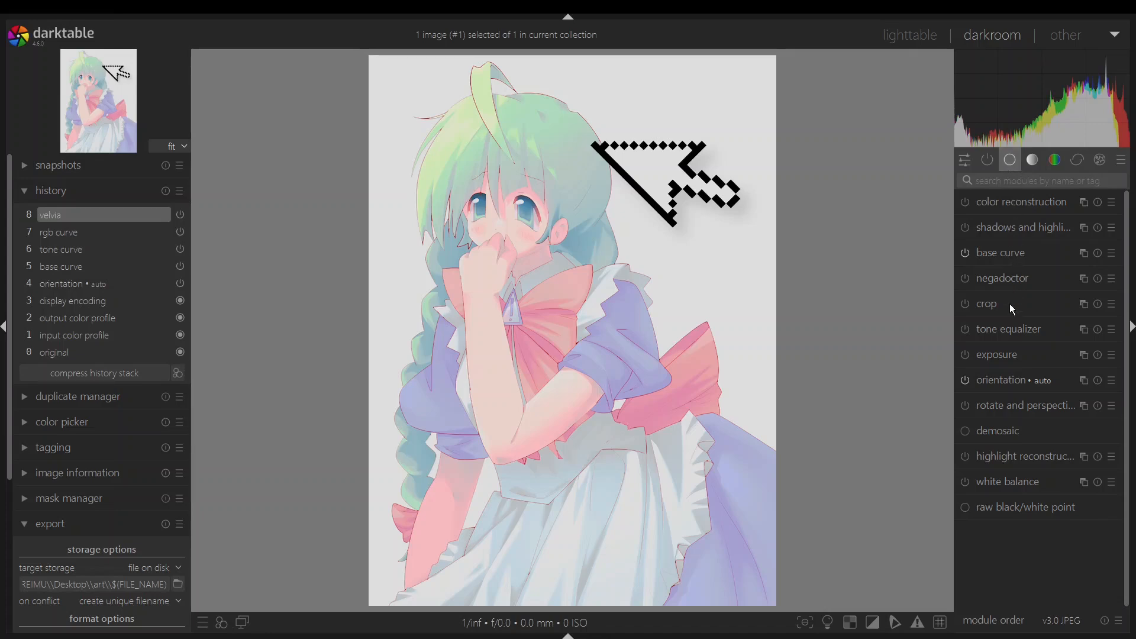
click(1009, 356)
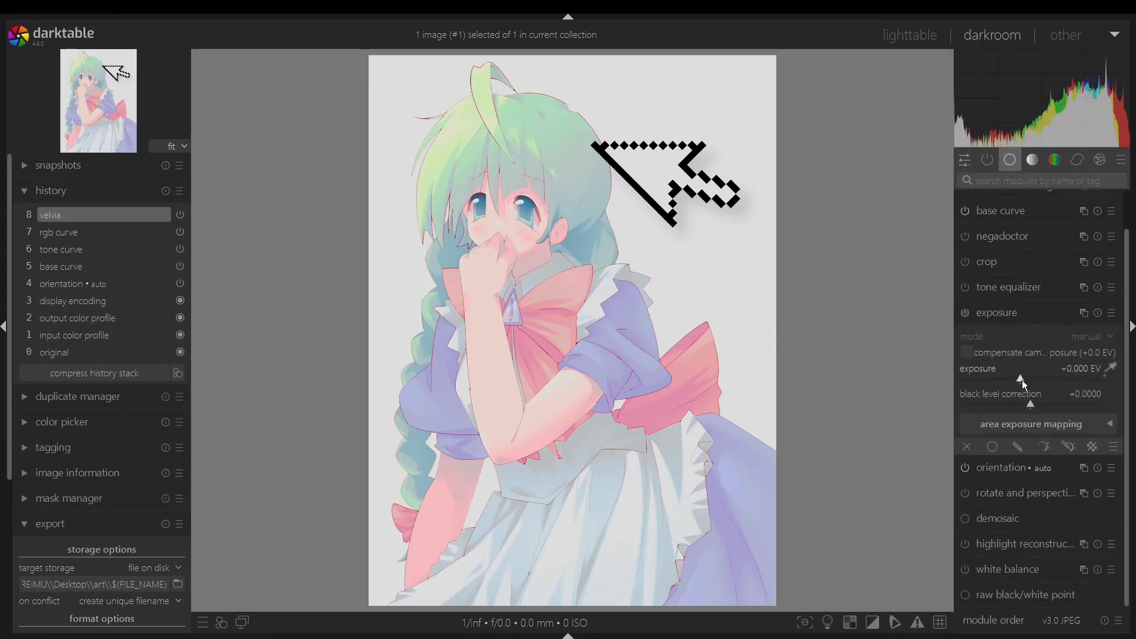
drag(1021, 380, 1025, 380)
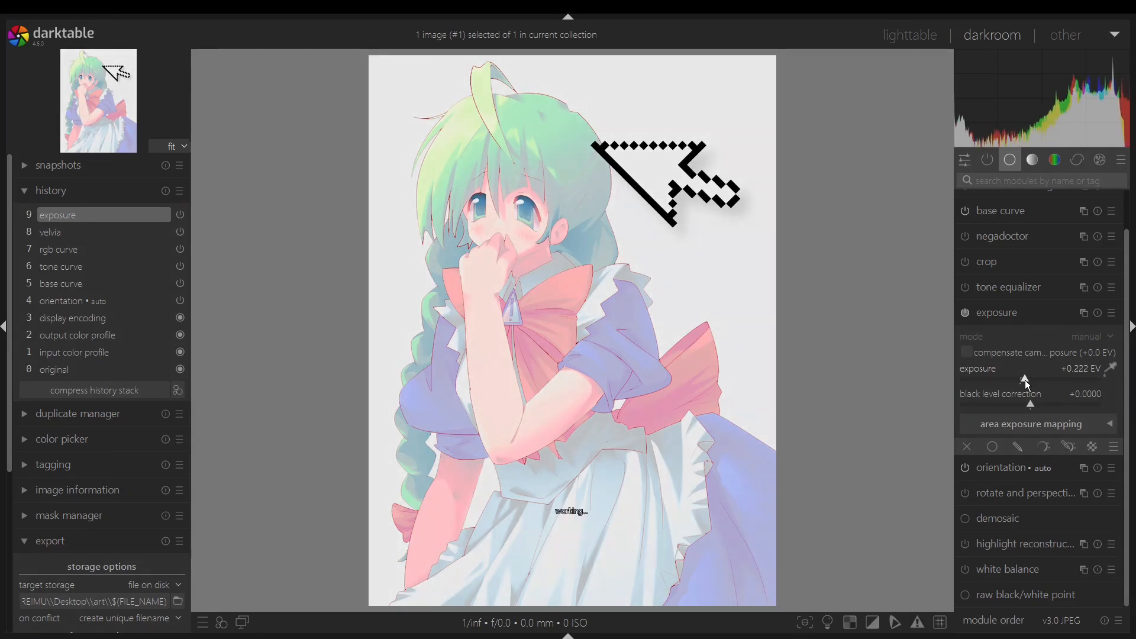
click(1009, 317)
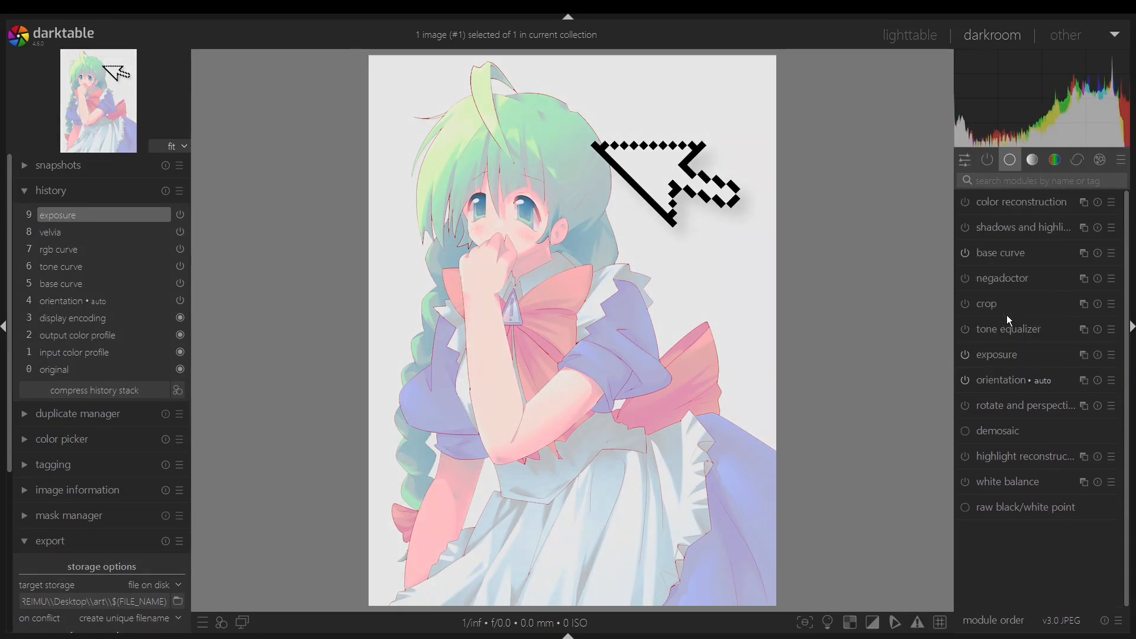
Try a lightness of about +102 on the yellow-green patch of the color look up table and reset it.
click(987, 163)
click(1007, 167)
click(1033, 166)
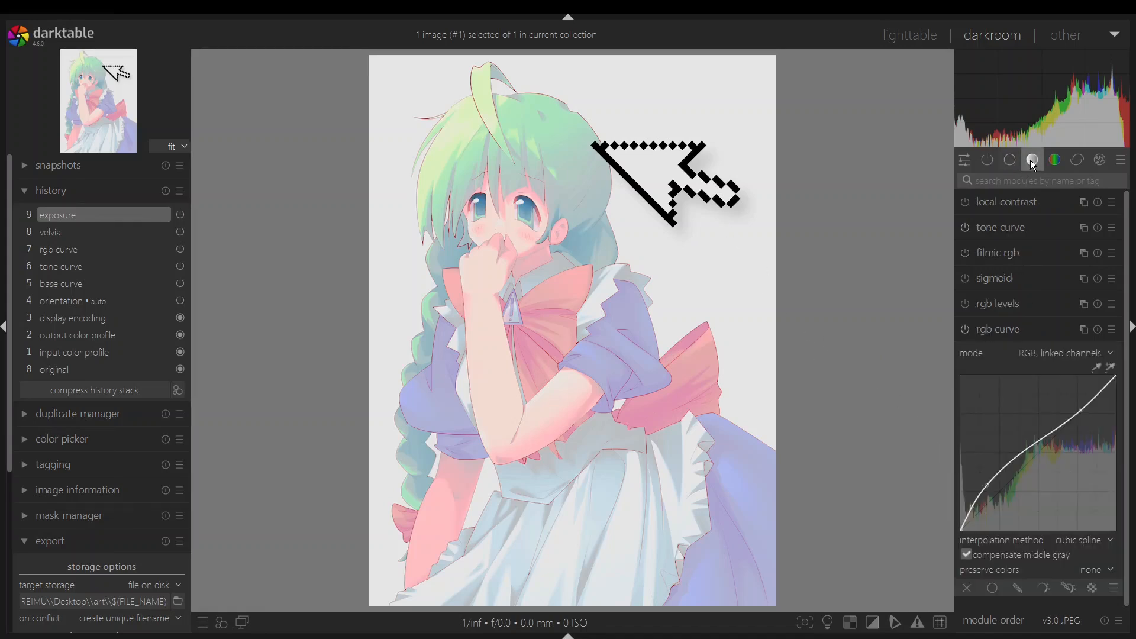
click(1055, 160)
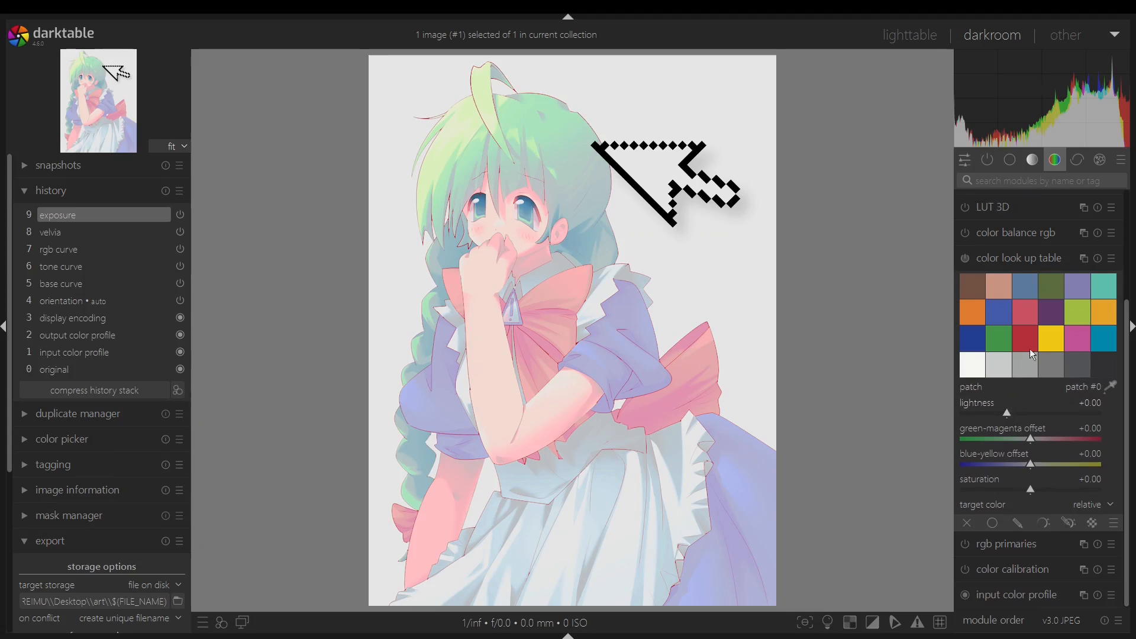
click(1078, 312)
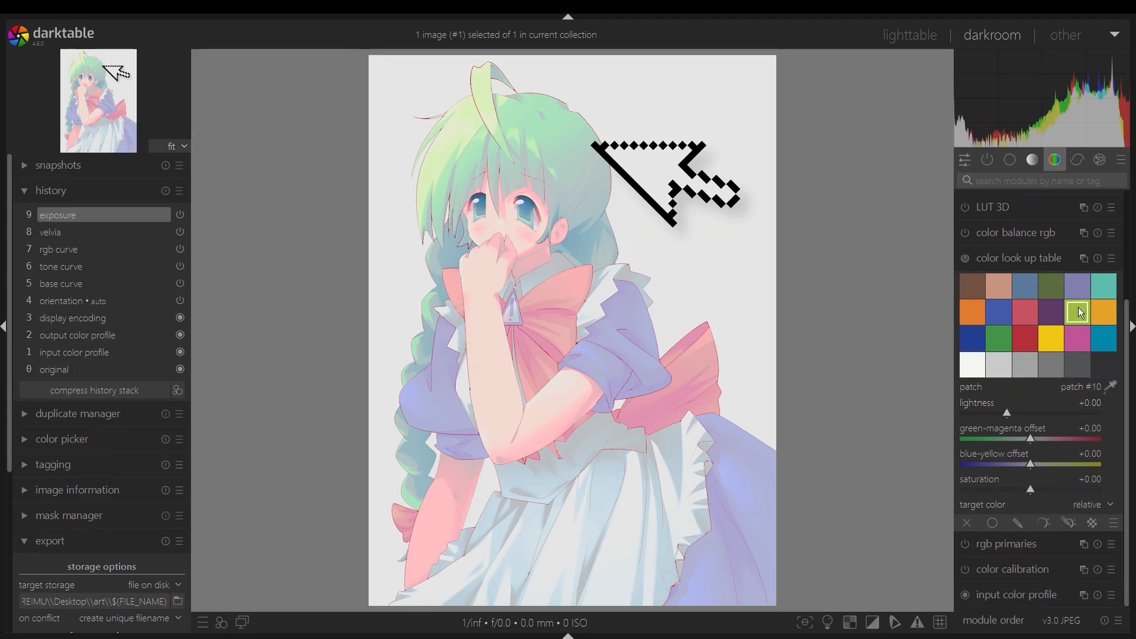
drag(1008, 415, 1055, 411)
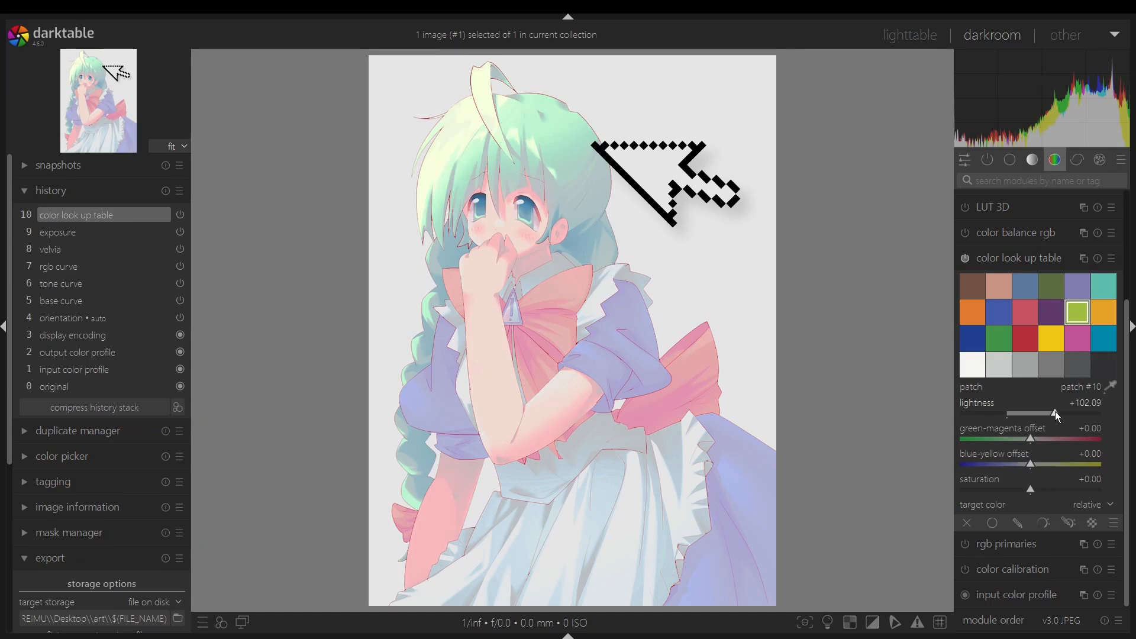
drag(1067, 411, 1006, 414)
click(1010, 414)
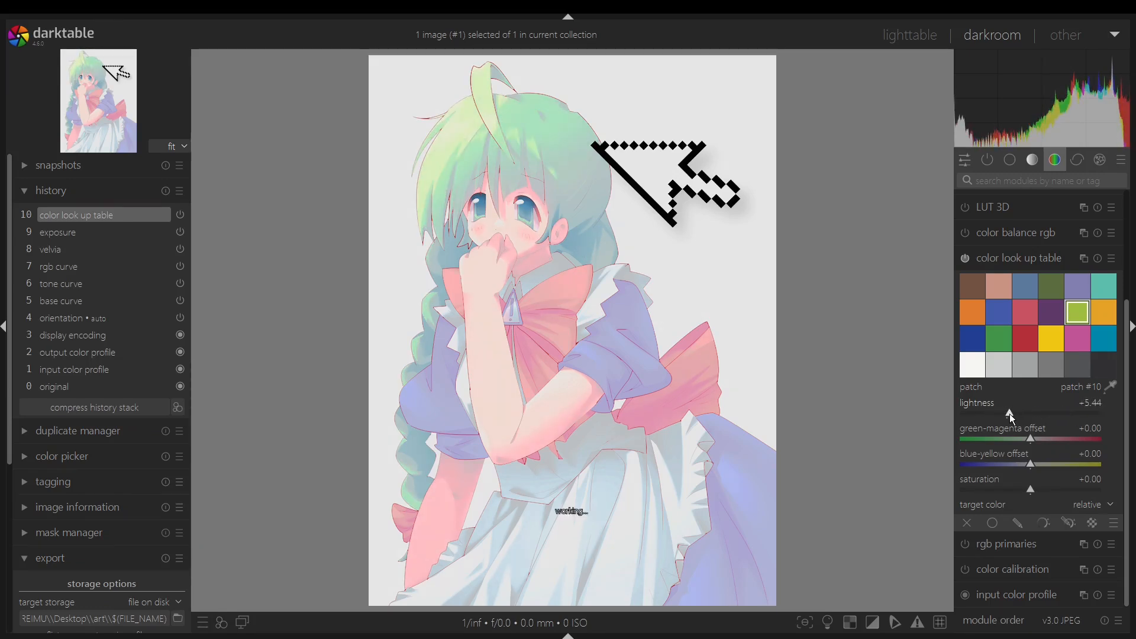
double_click(1009, 414)
Try saturations of about +68 and -103 on the yellow-green patch, resetting each, and collapse the color look up table.
click(1068, 489)
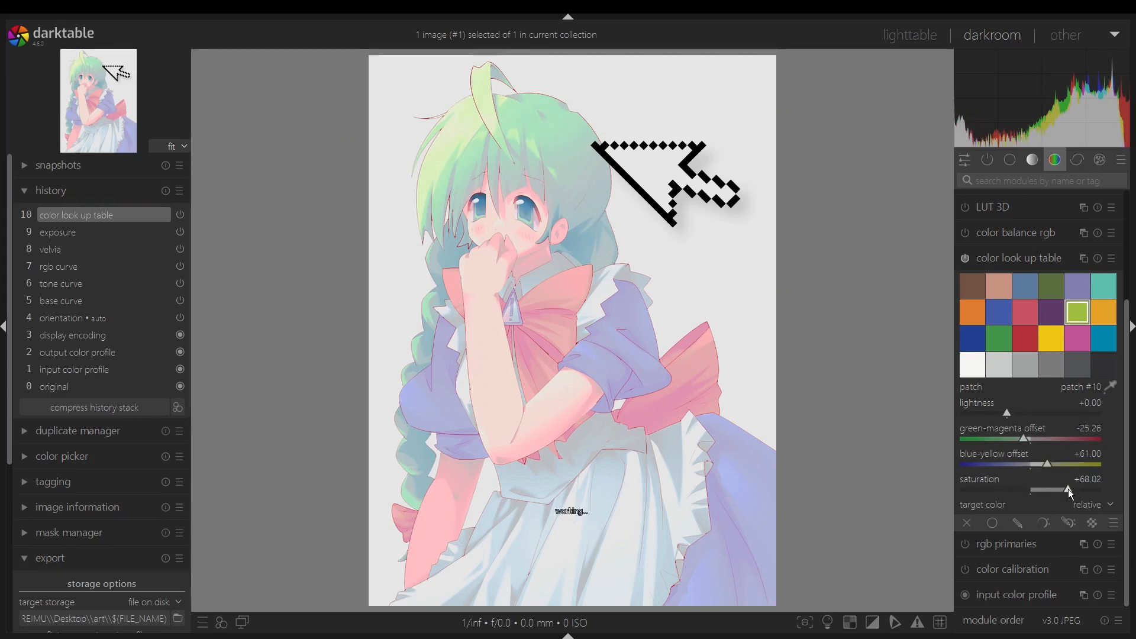
double_click(1032, 488)
click(1000, 489)
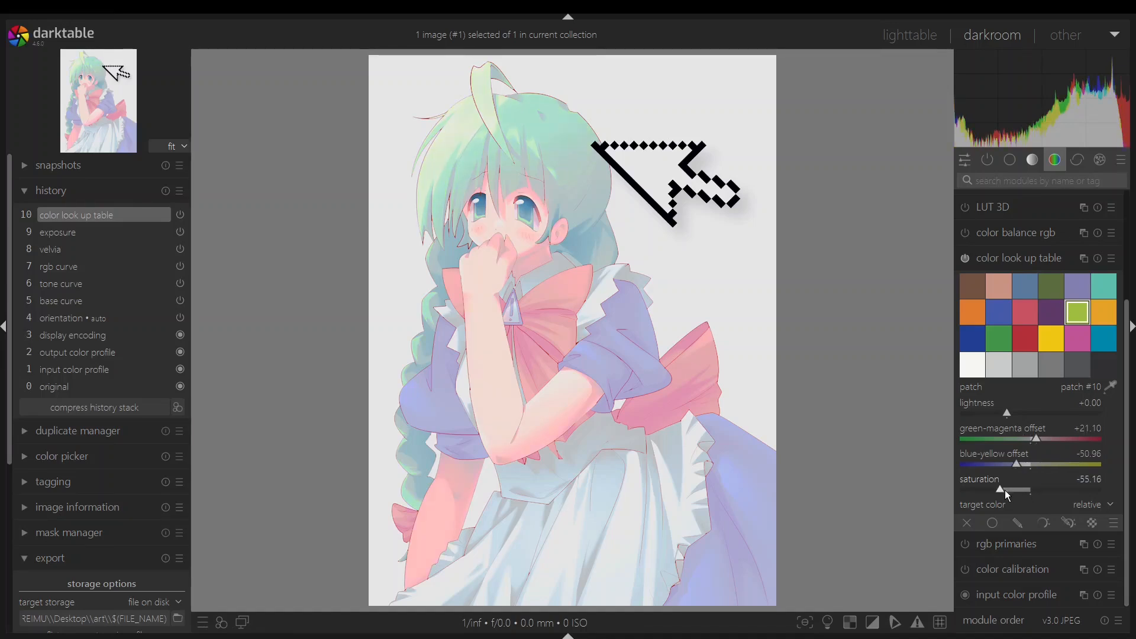
click(974, 490)
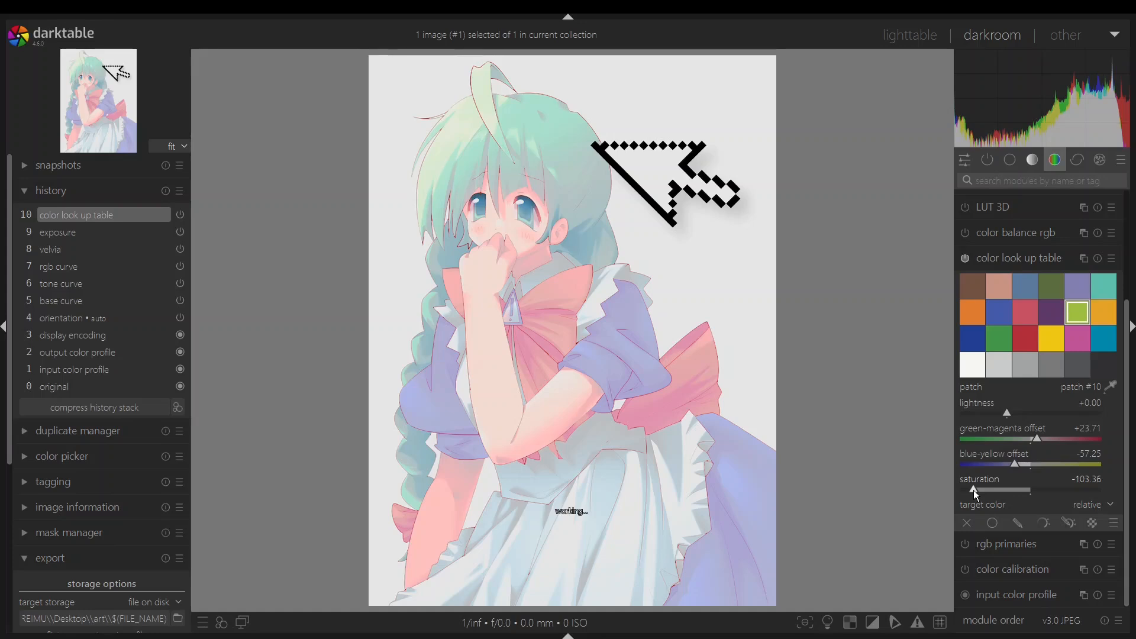
double_click(1031, 491)
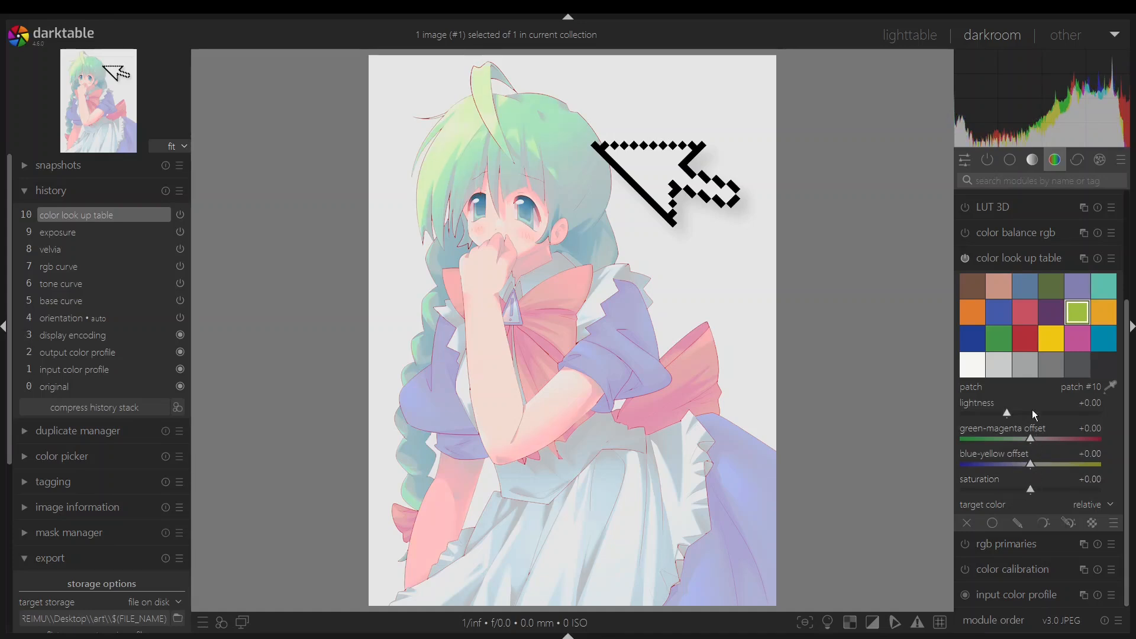
click(1010, 263)
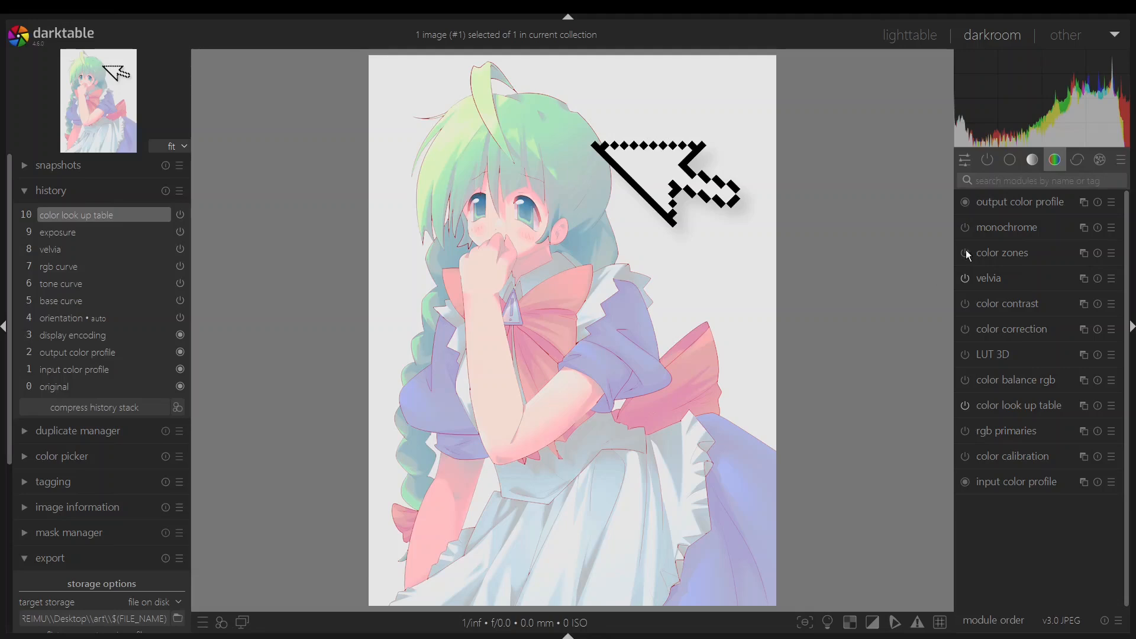
click(1032, 167)
click(1033, 167)
Export the image as an 8-bit PNG with the width set to 0 px, and return to the lighttable.
drag(9, 419, 7, 602)
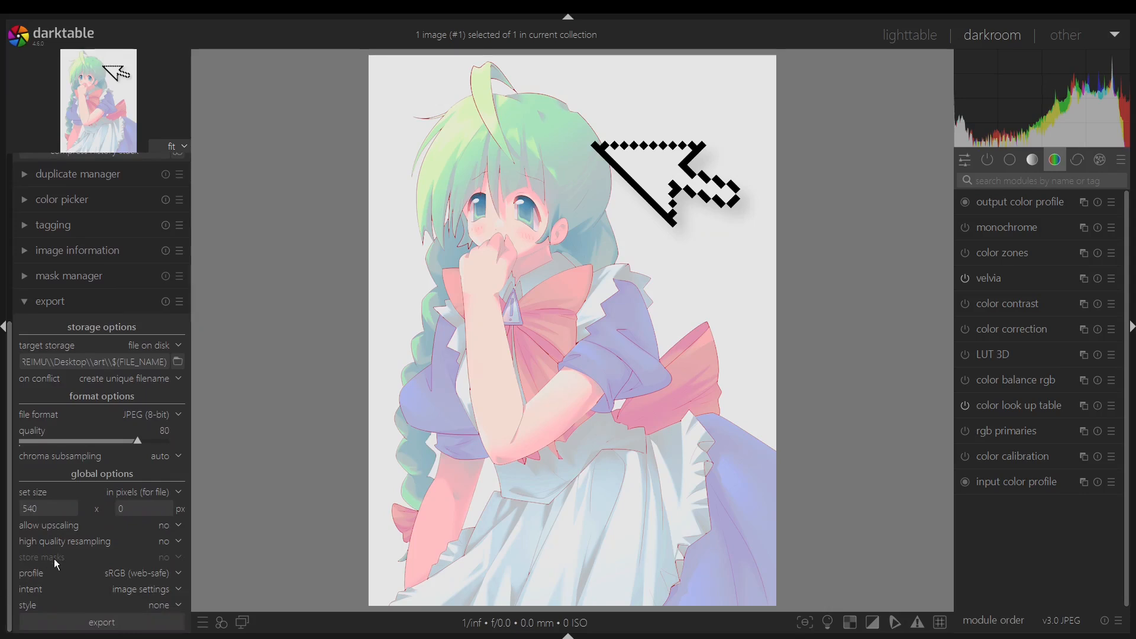
click(53, 510)
double_click(53, 510)
text(0)
click(130, 626)
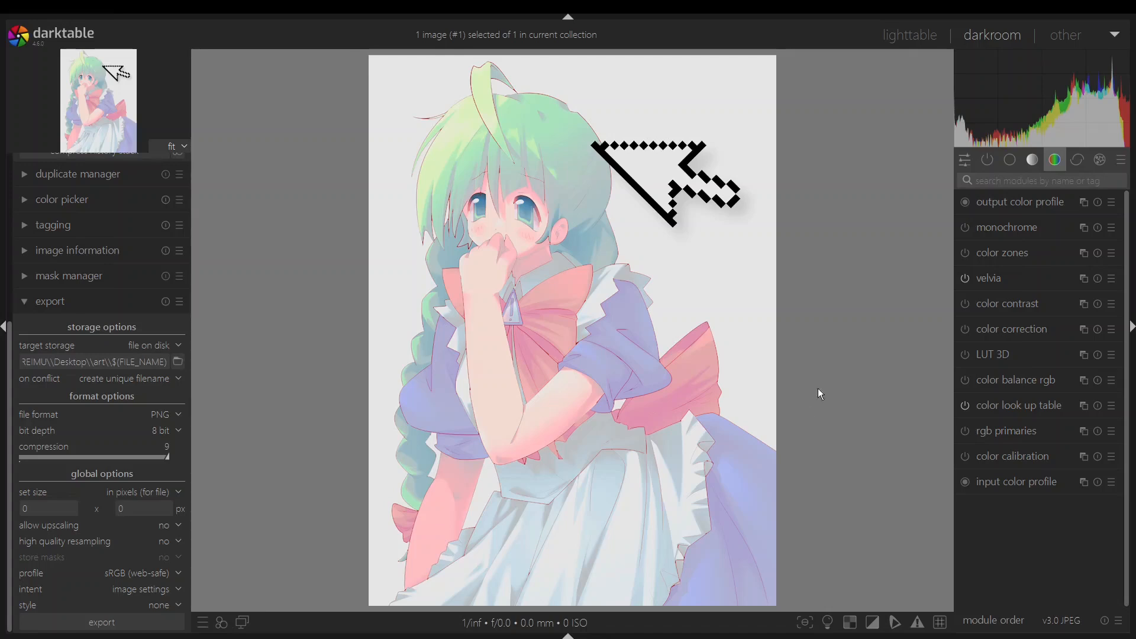
key(l)
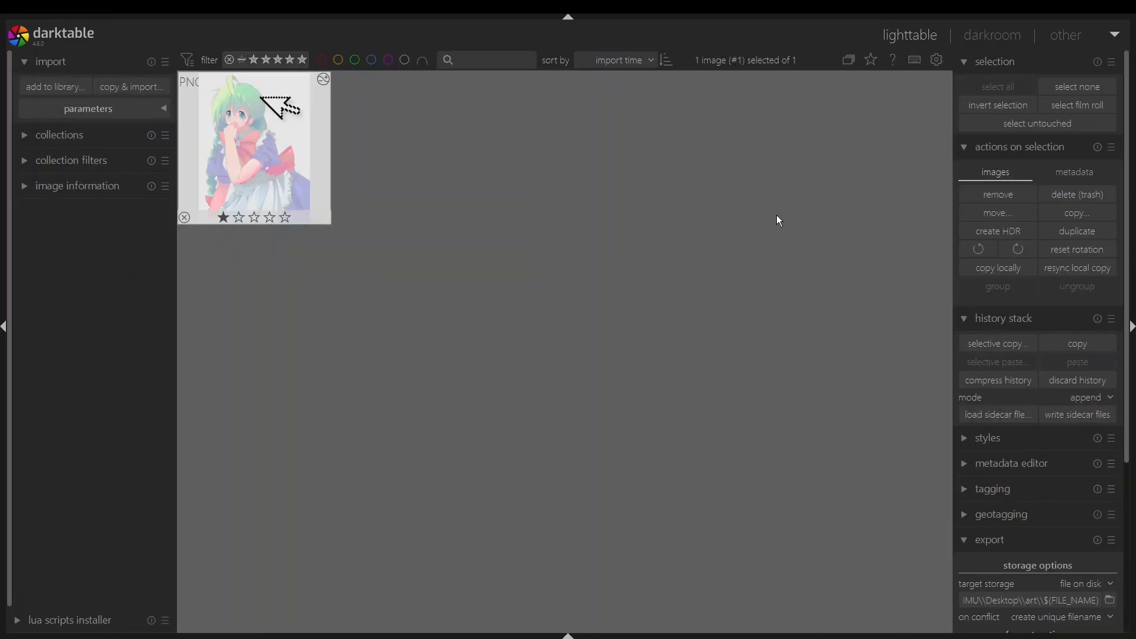